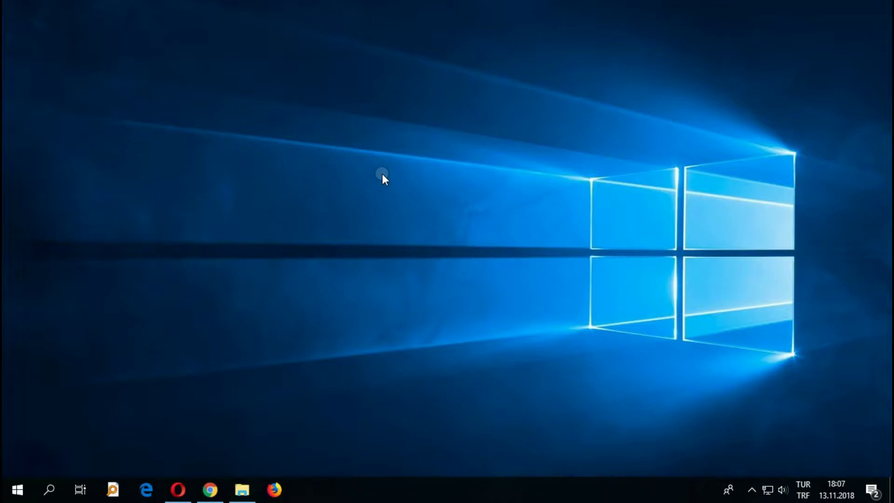
Look over the computer's disks in Disk Management, opened from This PC's management console, and close the console.
{"action": "key", "text": "super+e"}
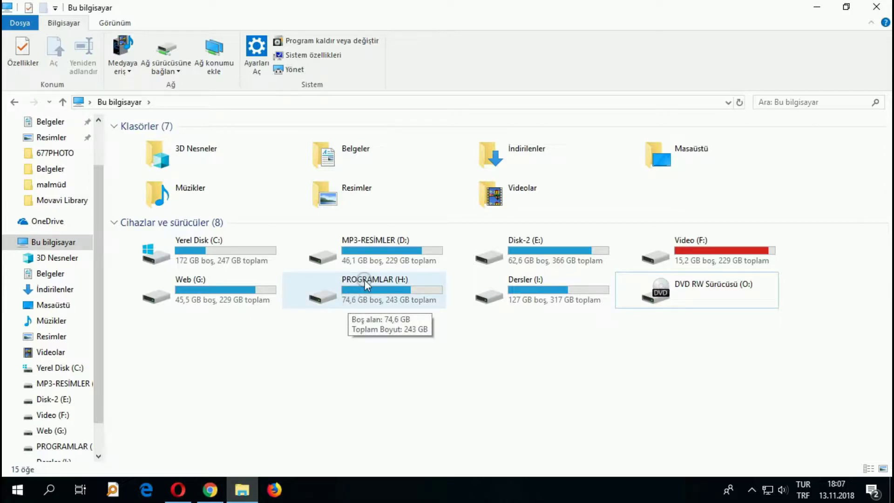
{"action": "mouse_move", "coordinate": [238, 494]}
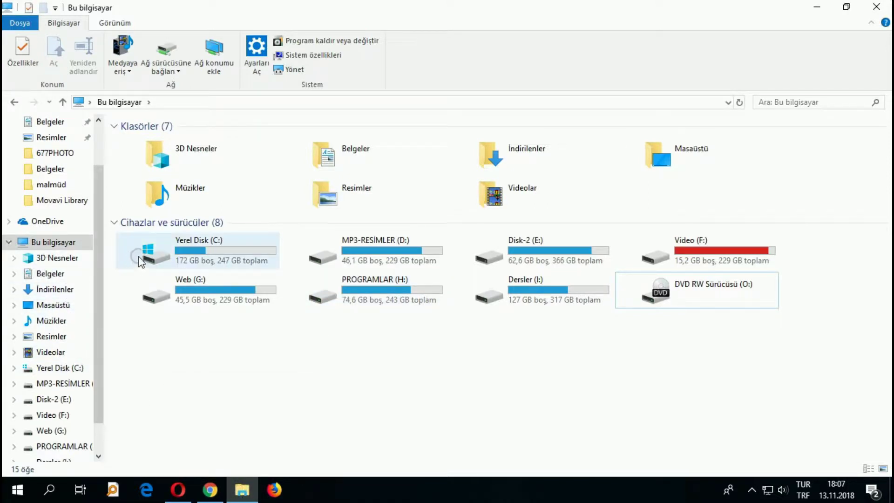
{"action": "right_click", "coordinate": [66, 242]}
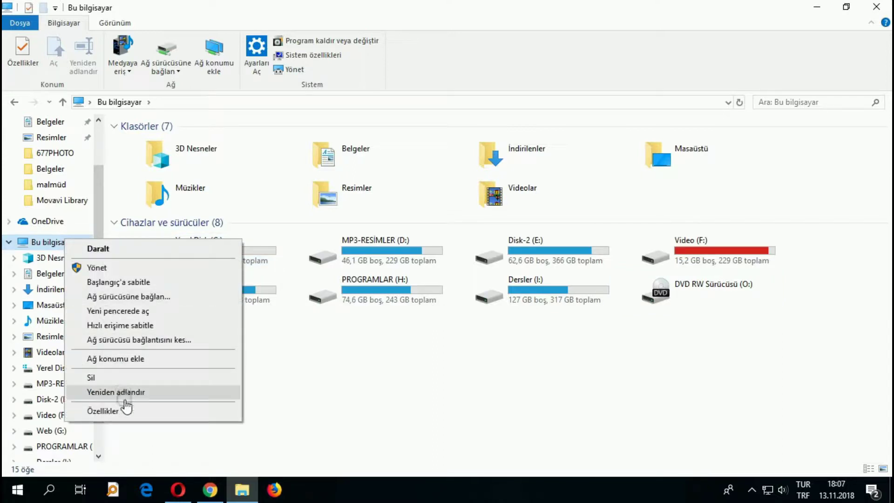
{"action": "left_click", "coordinate": [97, 267]}
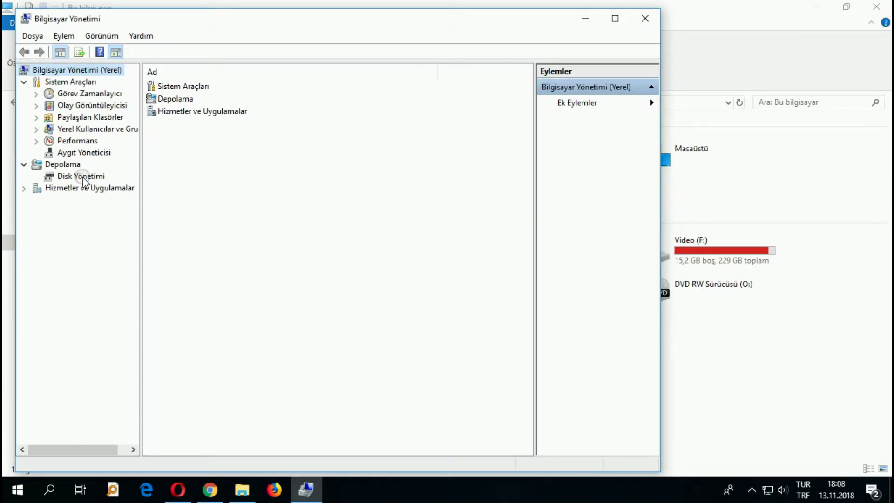
{"action": "left_click", "coordinate": [83, 176]}
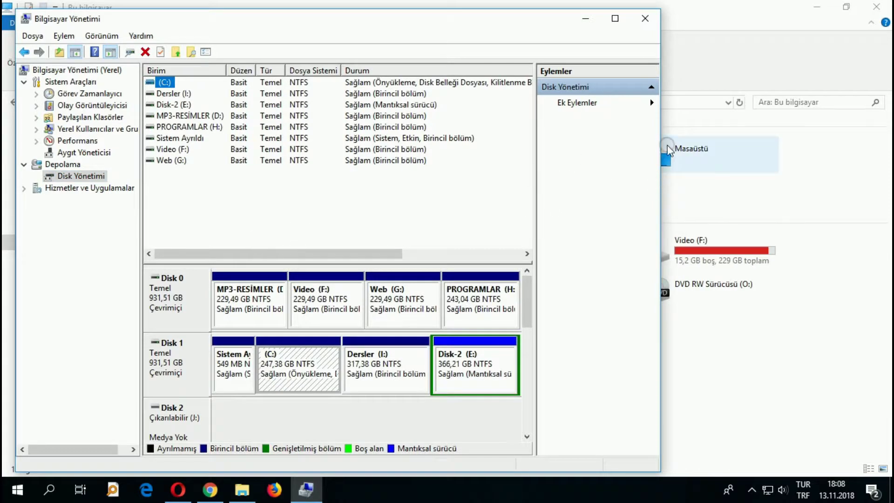
{"action": "left_click", "coordinate": [529, 329]}
{"action": "left_click_drag", "start_coordinate": [528, 329], "coordinate": [441, 311]}
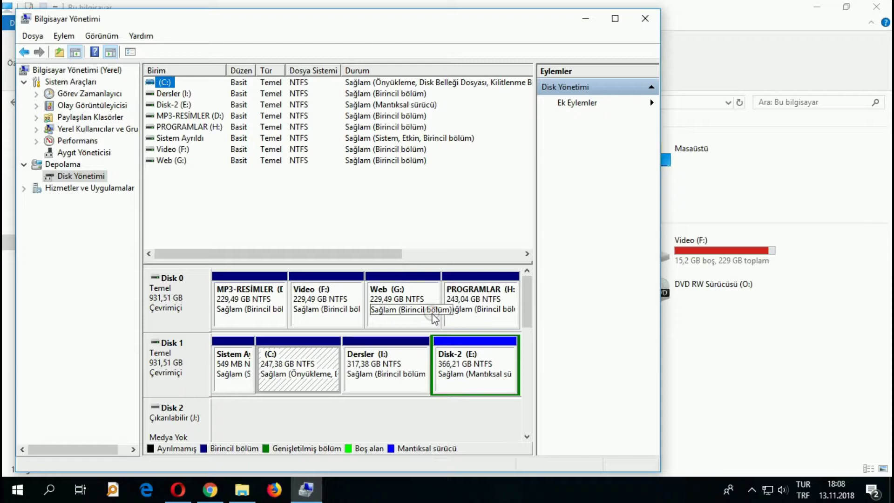
{"action": "left_click", "coordinate": [643, 21]}
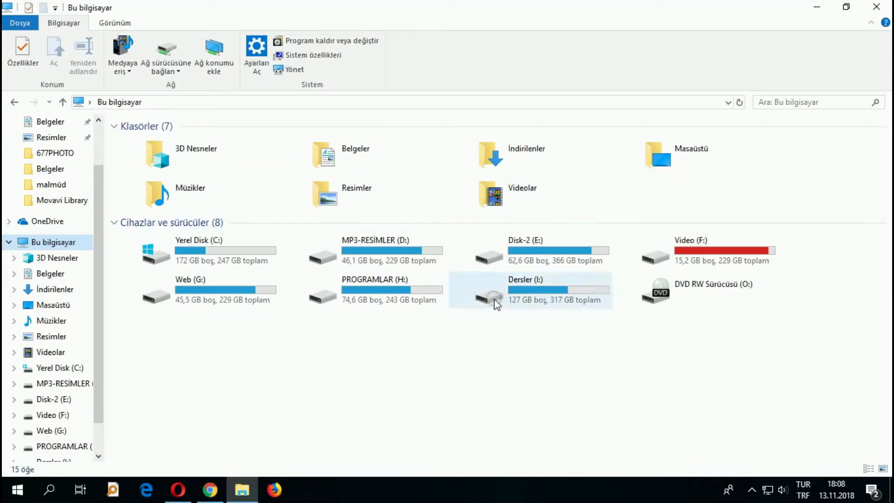
View the connected hardware in Devices and Printers, opened from the hidden USB device tray icon, and close the window.
{"action": "left_click", "coordinate": [755, 490]}
{"action": "left_click", "coordinate": [726, 414]}
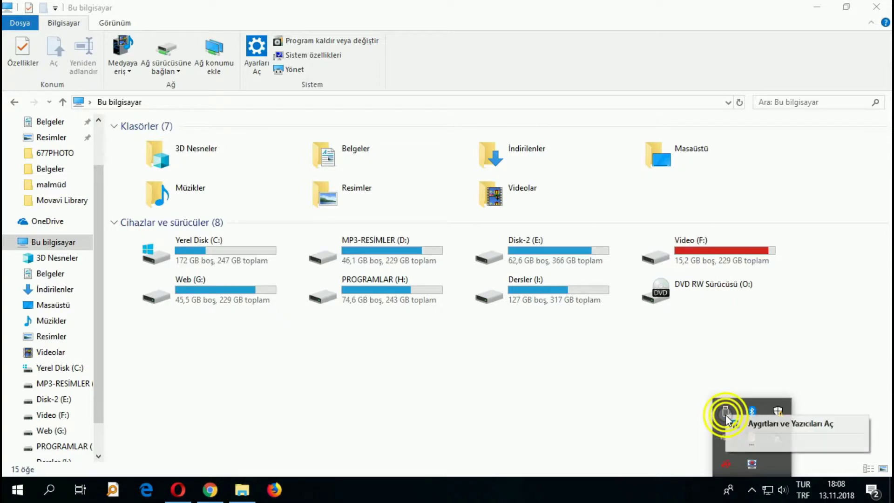
{"action": "left_click", "coordinate": [757, 425]}
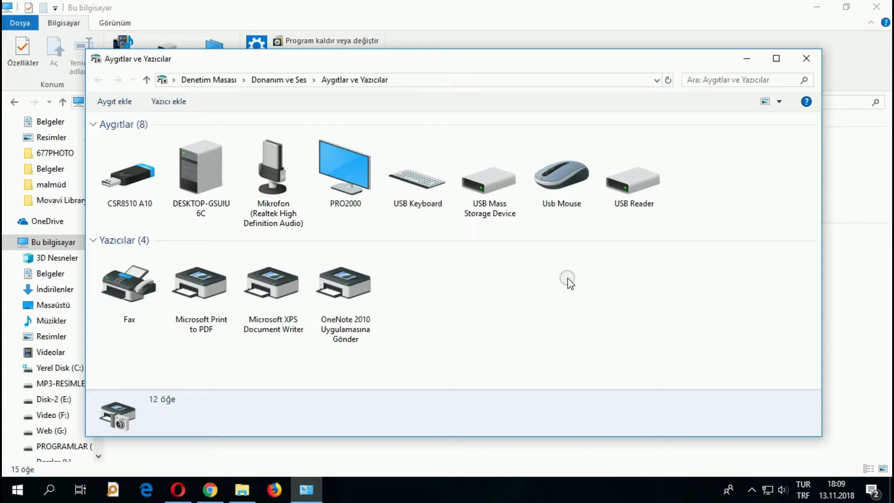
{"action": "left_click", "coordinate": [305, 492]}
{"action": "left_click", "coordinate": [300, 491]}
{"action": "left_click", "coordinate": [806, 58]}
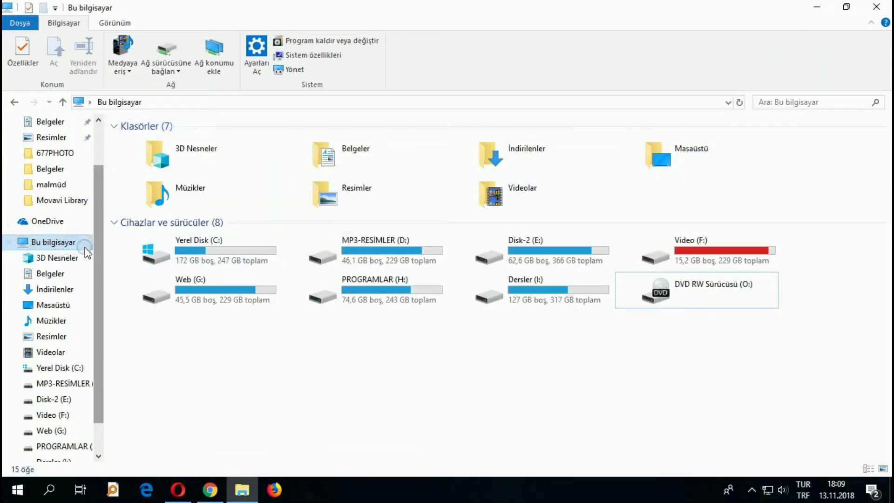
Open Disk Management in the Computer Management console of This PC.
{"action": "right_click", "coordinate": [65, 242]}
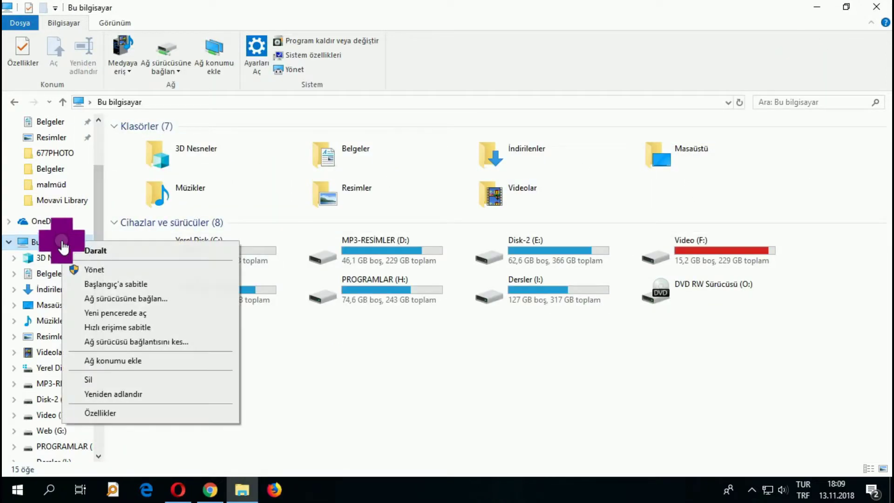
{"action": "left_click", "coordinate": [114, 271]}
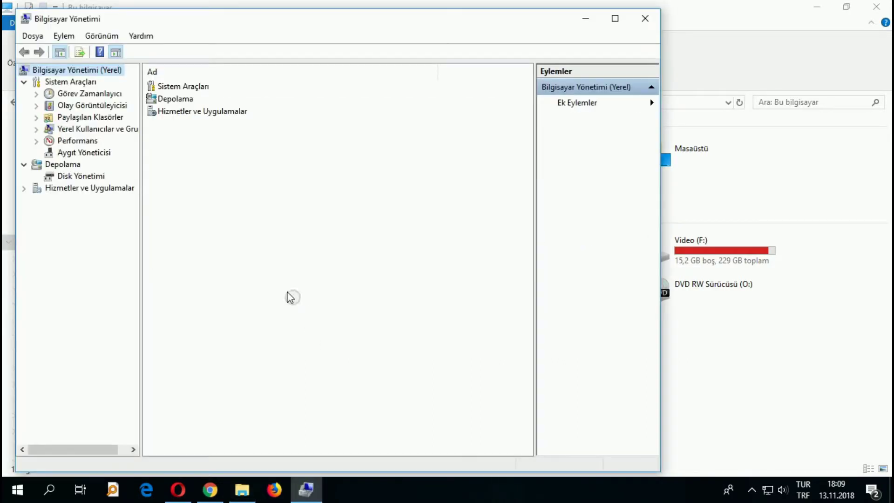
{"action": "left_click", "coordinate": [86, 176]}
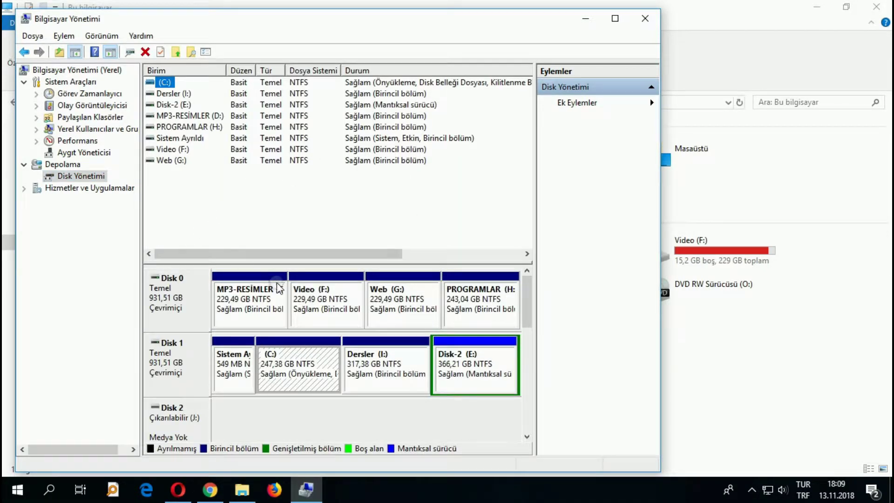
Enlarge the graphical disk view and examine the partitions on Disk 0 and Disk 1 and the removable and CD-ROM drives.
{"action": "left_click", "coordinate": [512, 381]}
{"action": "left_click", "coordinate": [393, 366]}
{"action": "left_click", "coordinate": [300, 375]}
{"action": "left_click", "coordinate": [235, 366]}
{"action": "left_click", "coordinate": [279, 309]}
{"action": "mouse_move", "coordinate": [529, 303]}
{"action": "left_mouse_down"}
{"action": "mouse_move", "coordinate": [532, 323]}
{"action": "mouse_move", "coordinate": [529, 295]}
{"action": "left_mouse_up"}
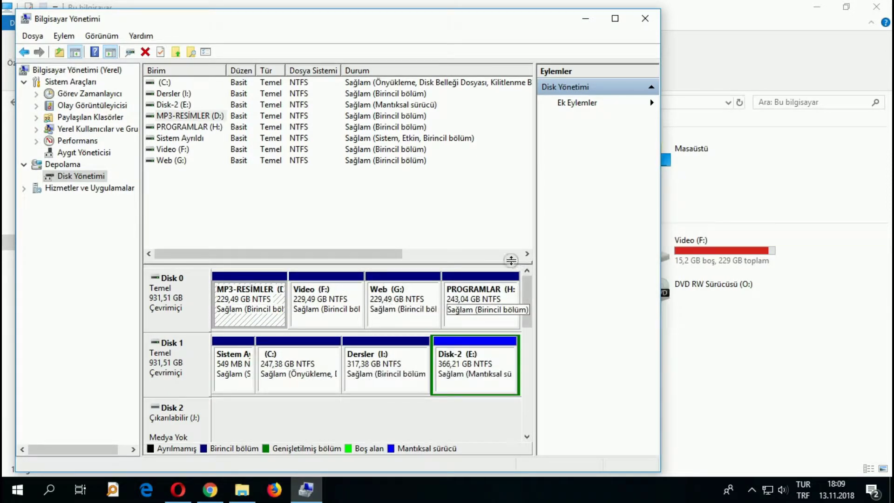
{"action": "left_click_drag", "start_coordinate": [511, 260], "coordinate": [511, 218]}
{"action": "left_click_drag", "start_coordinate": [528, 310], "coordinate": [528, 428]}
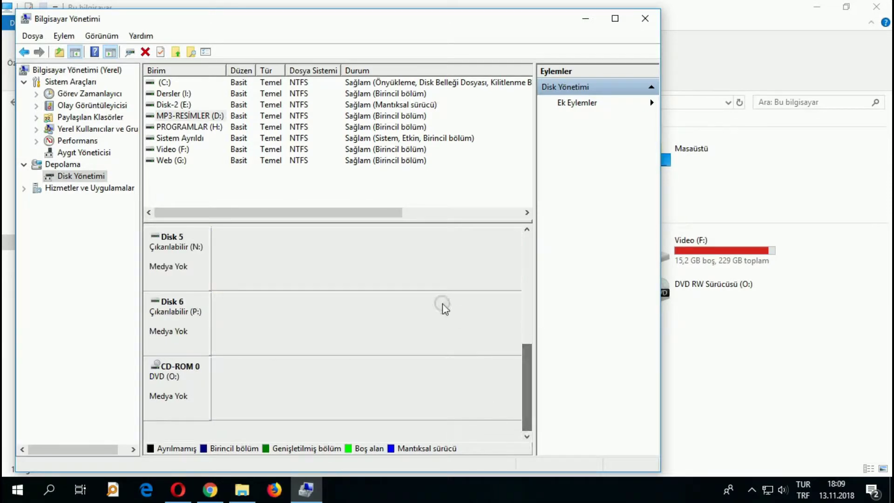
{"action": "left_click_drag", "start_coordinate": [527, 369], "coordinate": [530, 247]}
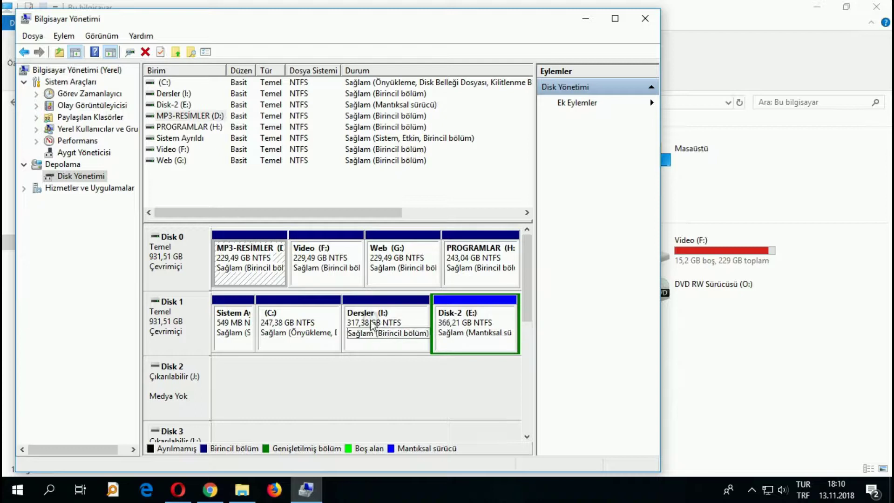
Check which physical disk each listed volume belongs to, covering the lettered volumes and the Sistem Ayrıldı partition.
{"action": "left_click", "coordinate": [452, 345]}
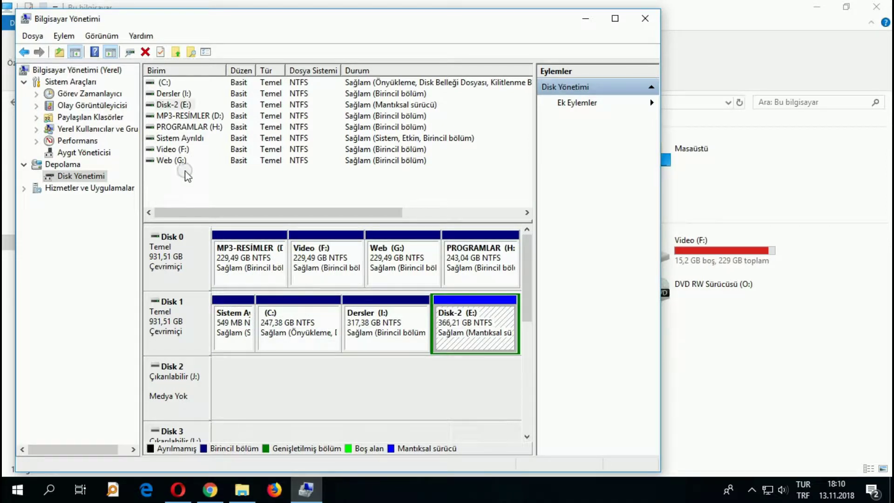
{"action": "left_click", "coordinate": [185, 139]}
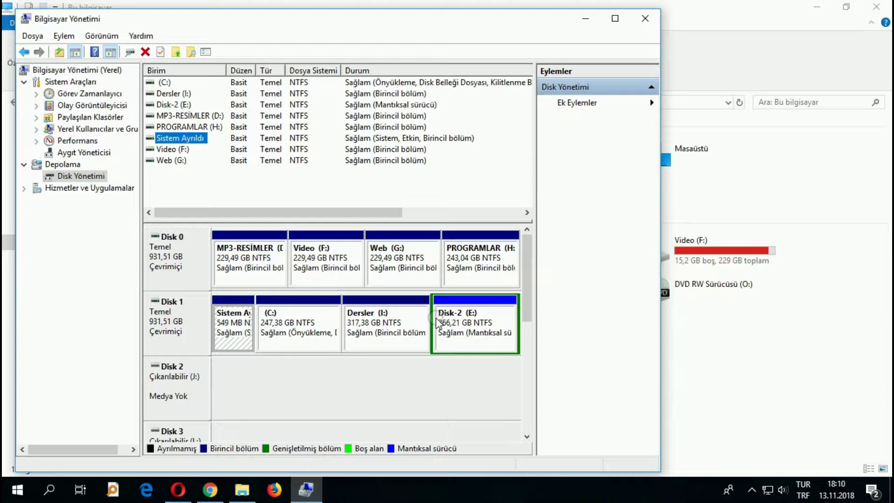
{"action": "left_click", "coordinate": [173, 160]}
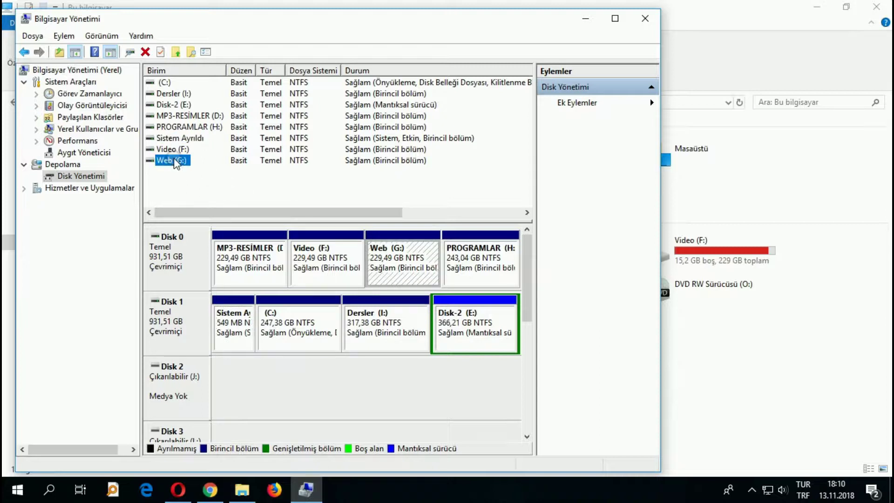
{"action": "left_click", "coordinate": [172, 152]}
{"action": "left_click", "coordinate": [172, 127]}
{"action": "left_click", "coordinate": [172, 116]}
{"action": "left_click", "coordinate": [171, 104]}
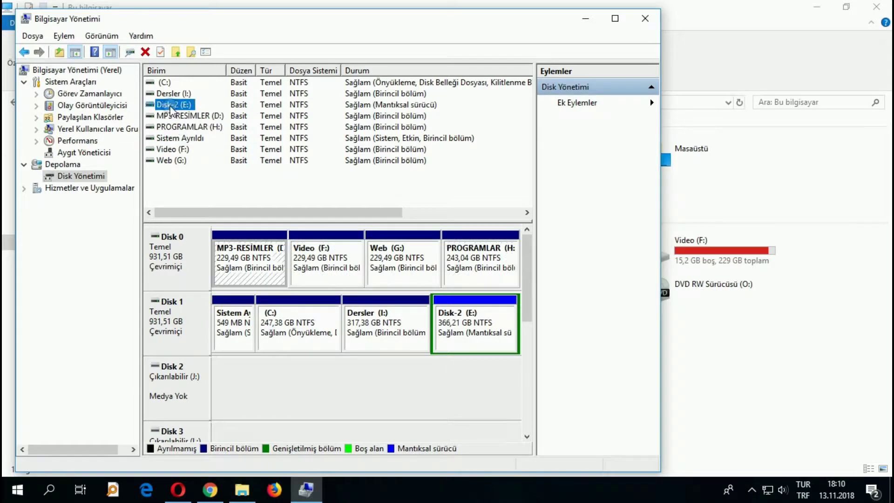
{"action": "left_click", "coordinate": [169, 95]}
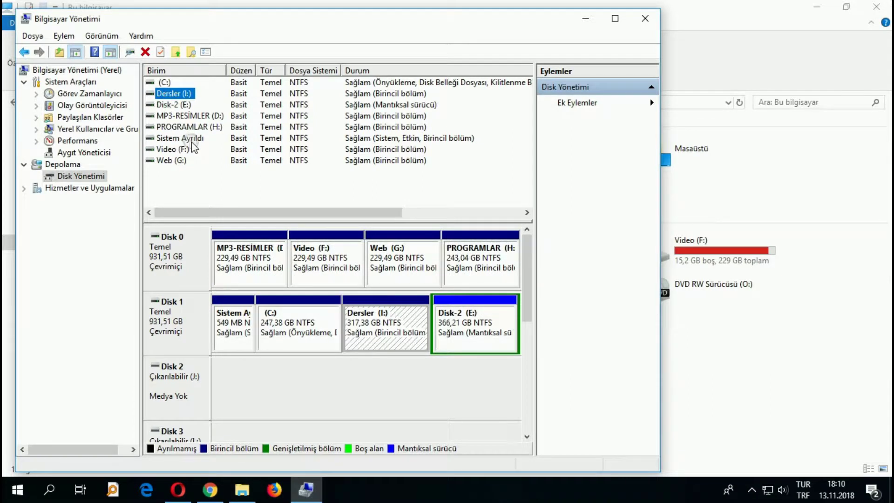
{"action": "left_click", "coordinate": [214, 171]}
{"action": "left_click", "coordinate": [187, 150]}
{"action": "left_click", "coordinate": [186, 138]}
{"action": "left_click", "coordinate": [184, 131]}
{"action": "left_click", "coordinate": [175, 160]}
{"action": "left_click", "coordinate": [177, 149]}
{"action": "left_click", "coordinate": [178, 143]}
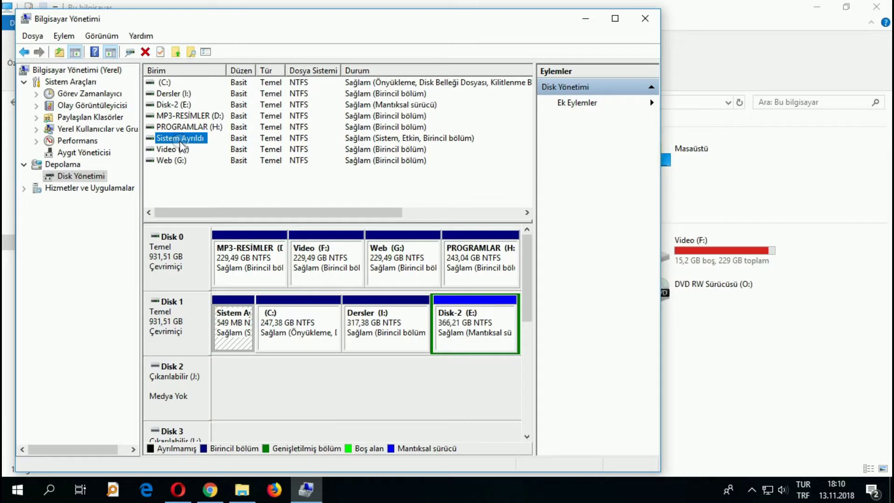
{"action": "left_click", "coordinate": [178, 128]}
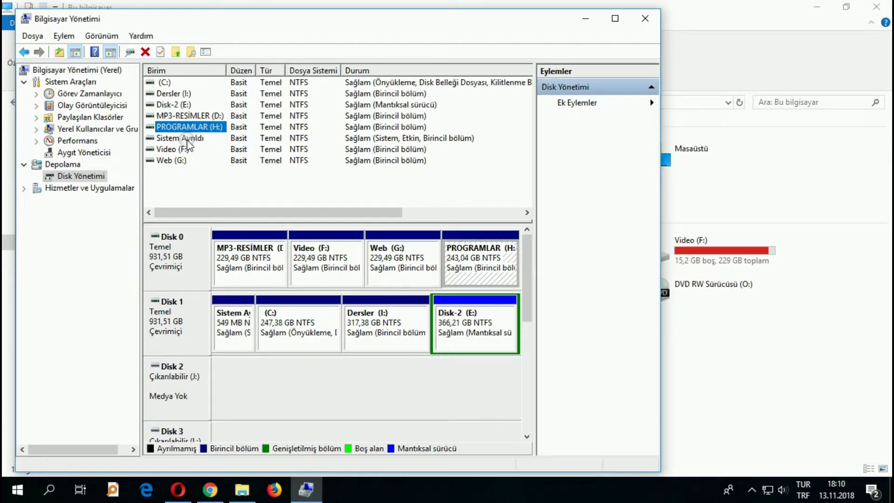
{"action": "left_click", "coordinate": [192, 177]}
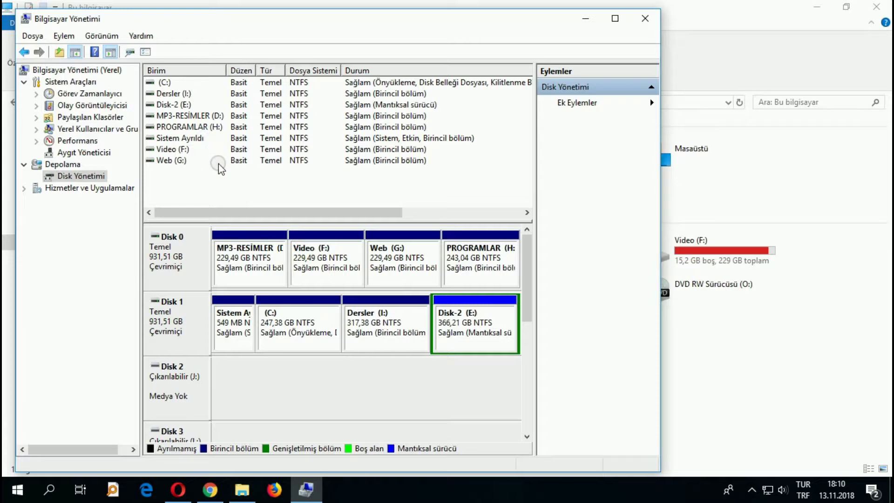
{"action": "left_click", "coordinate": [460, 335]}
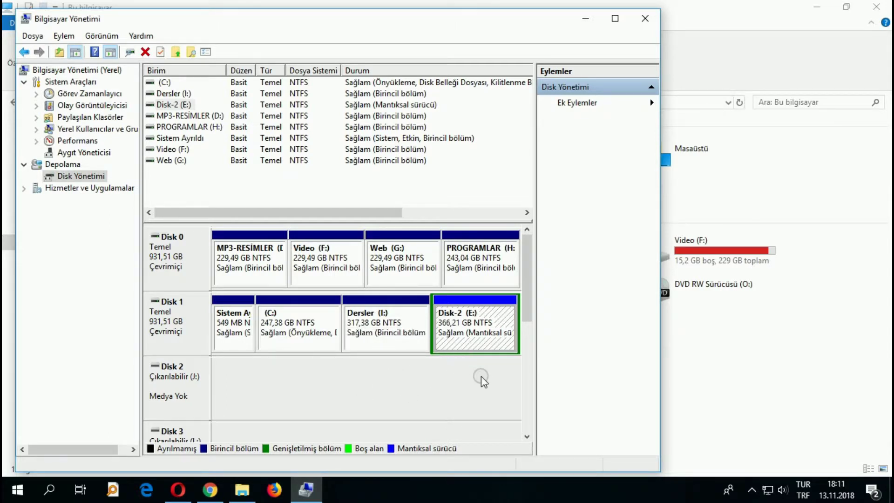
{"action": "left_click", "coordinate": [247, 344]}
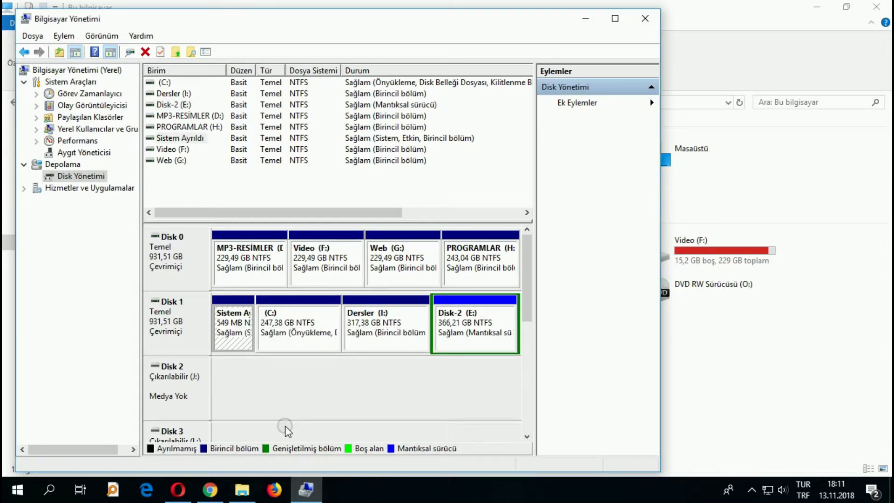
{"action": "left_click", "coordinate": [309, 345]}
Open the drive letter and path settings for the Disk-2 (E:) volume on Disk 1 and select its E: entry.
{"action": "left_click", "coordinate": [470, 337]}
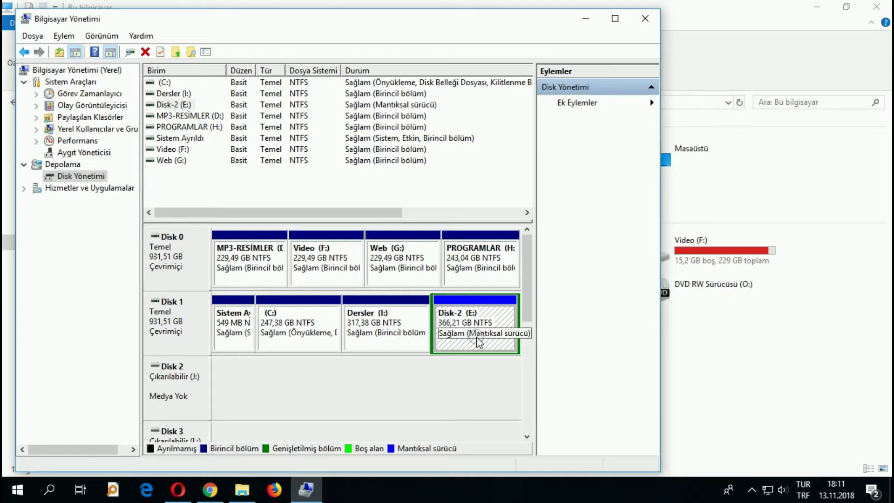
{"action": "right_click", "coordinate": [467, 317]}
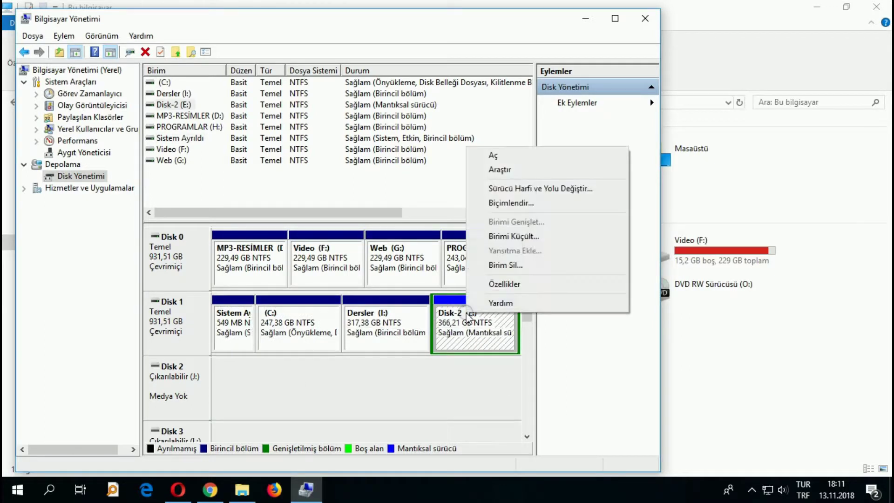
{"action": "left_click", "coordinate": [512, 190]}
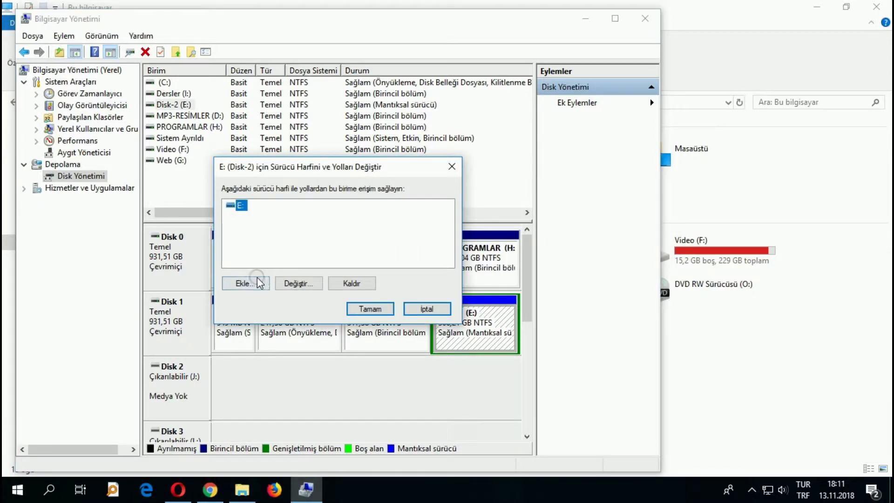
{"action": "left_click", "coordinate": [273, 210]}
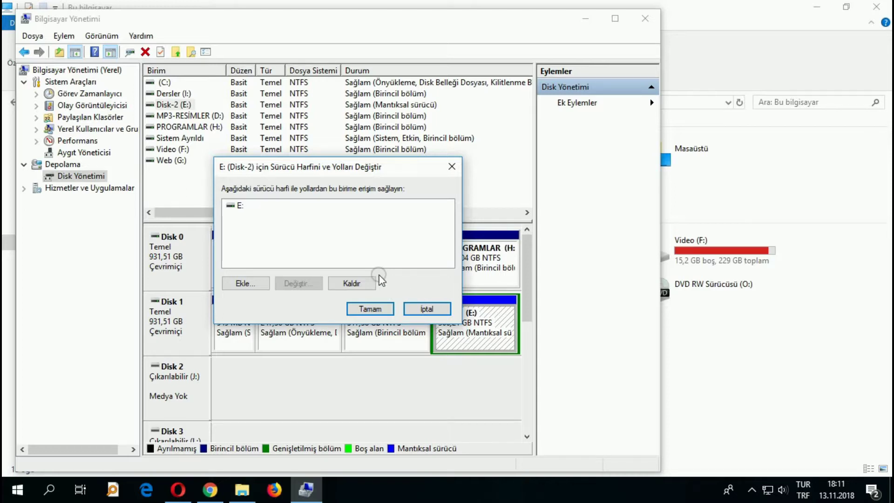
{"action": "left_click", "coordinate": [240, 206]}
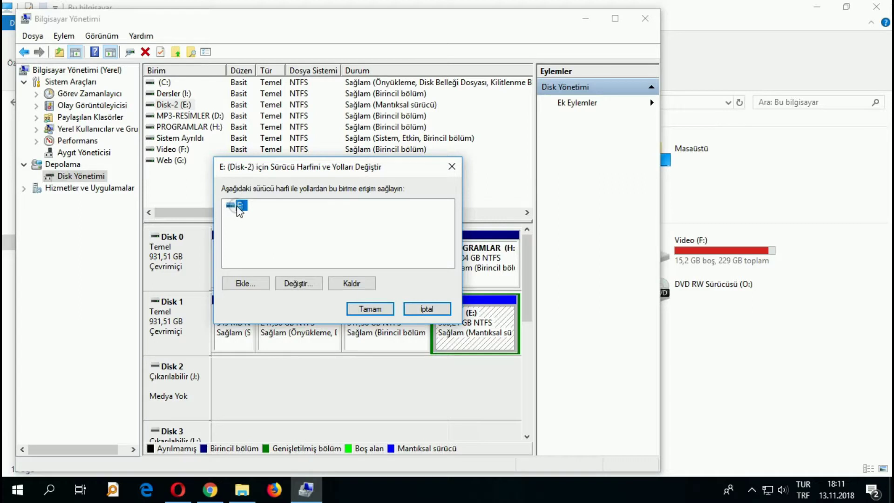
{"action": "left_click", "coordinate": [292, 221]}
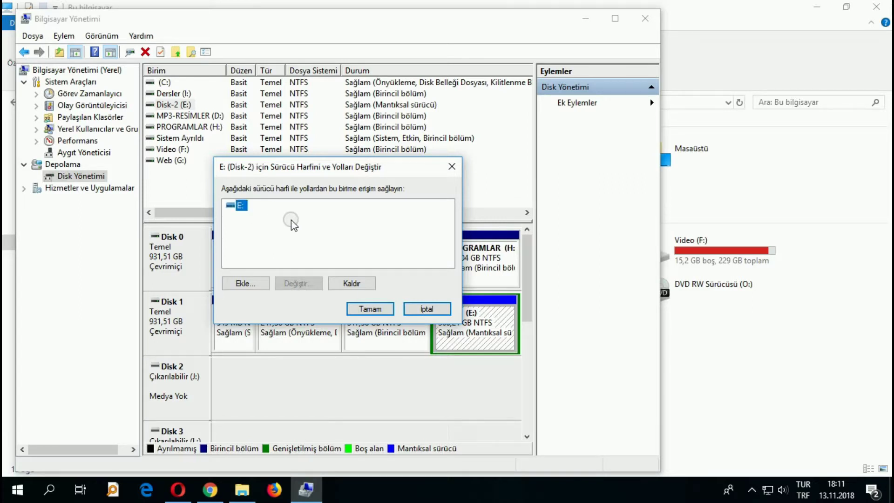